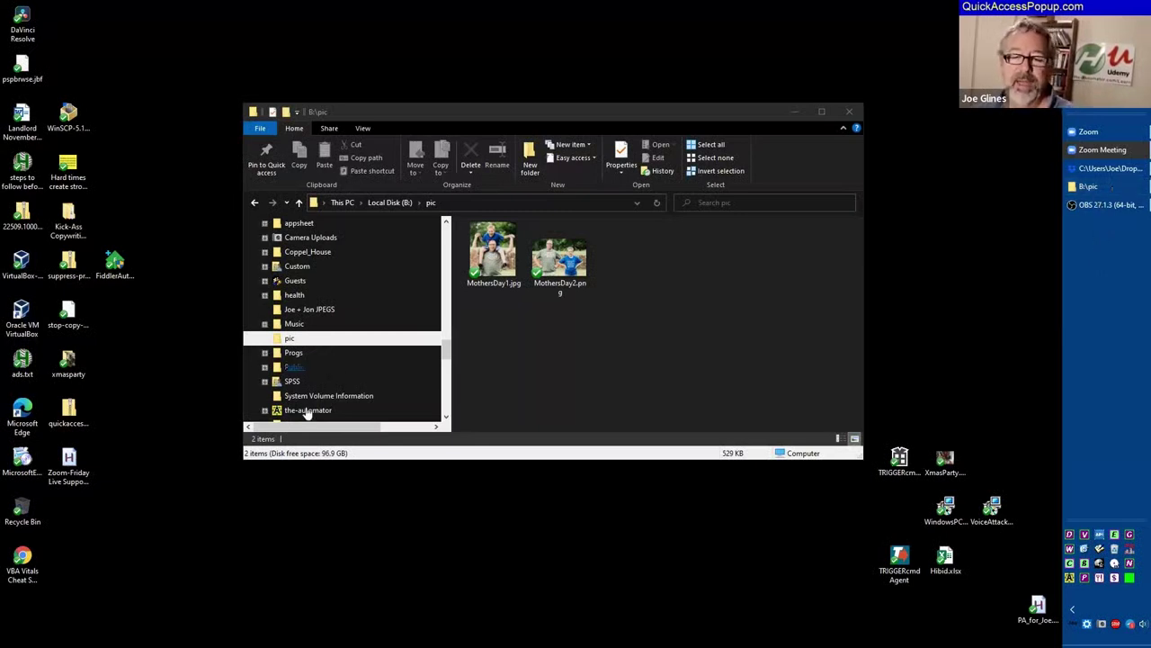
Step: Open the-automator folder, then a second Explorer window showing the root of Local Disk (B:)
left_click(306, 411)
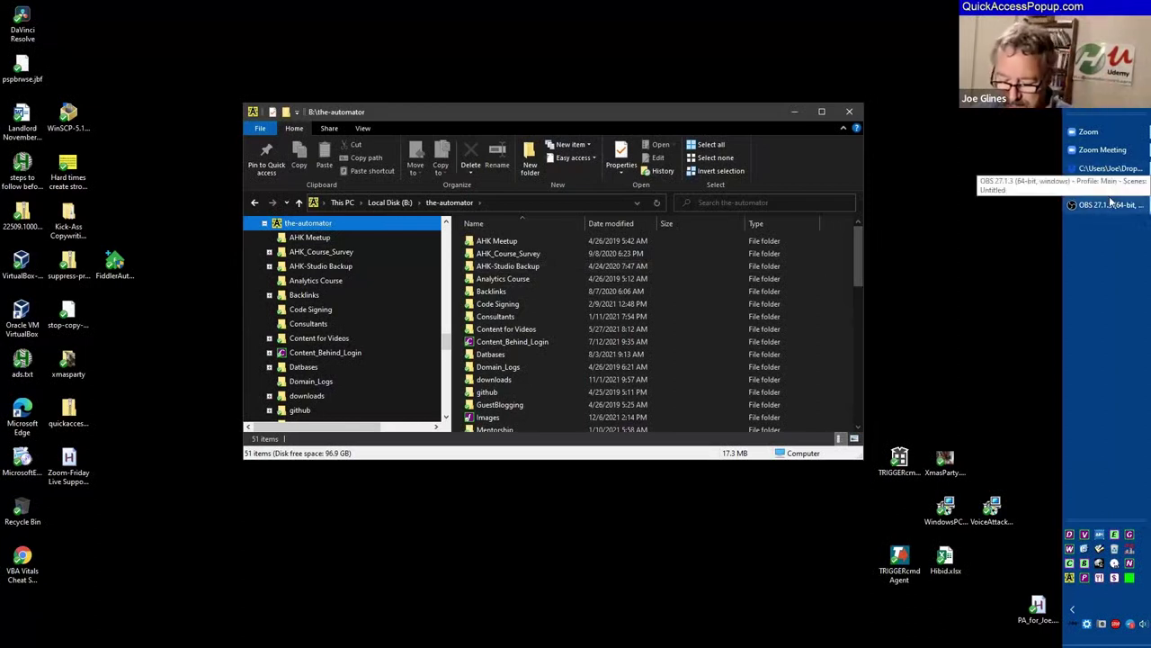
key("ctrl+n")
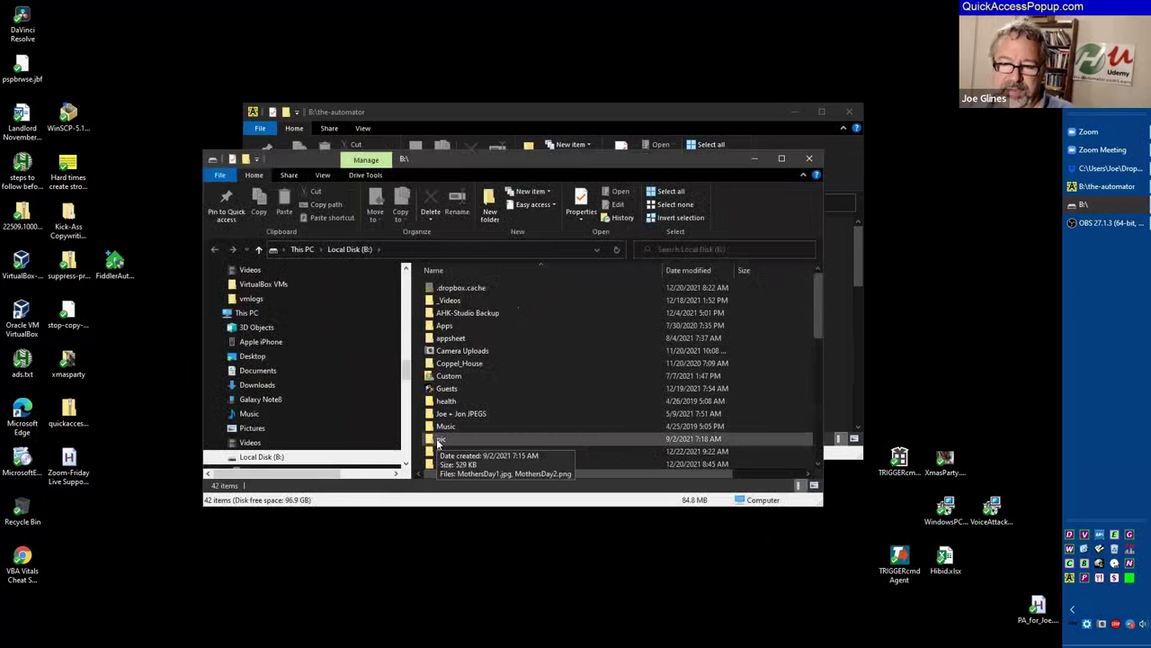
Step: From the pic folder's Properties Customize tab, open Change Icon and paste the icon folder path
right_click(436, 446)
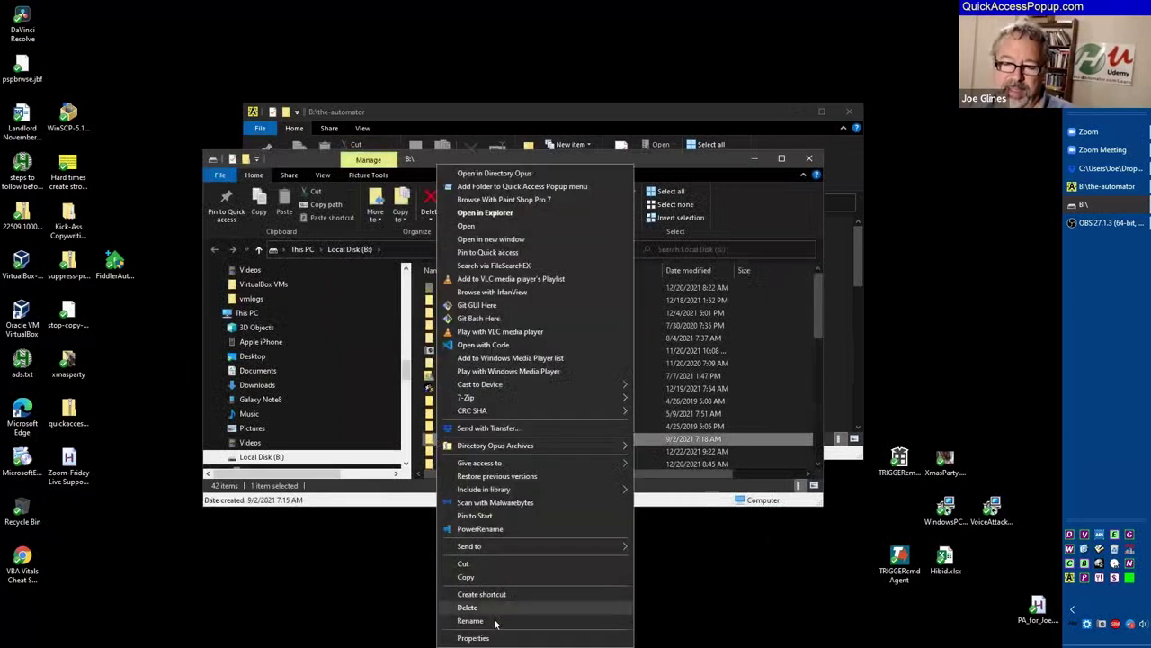
left_click(473, 637)
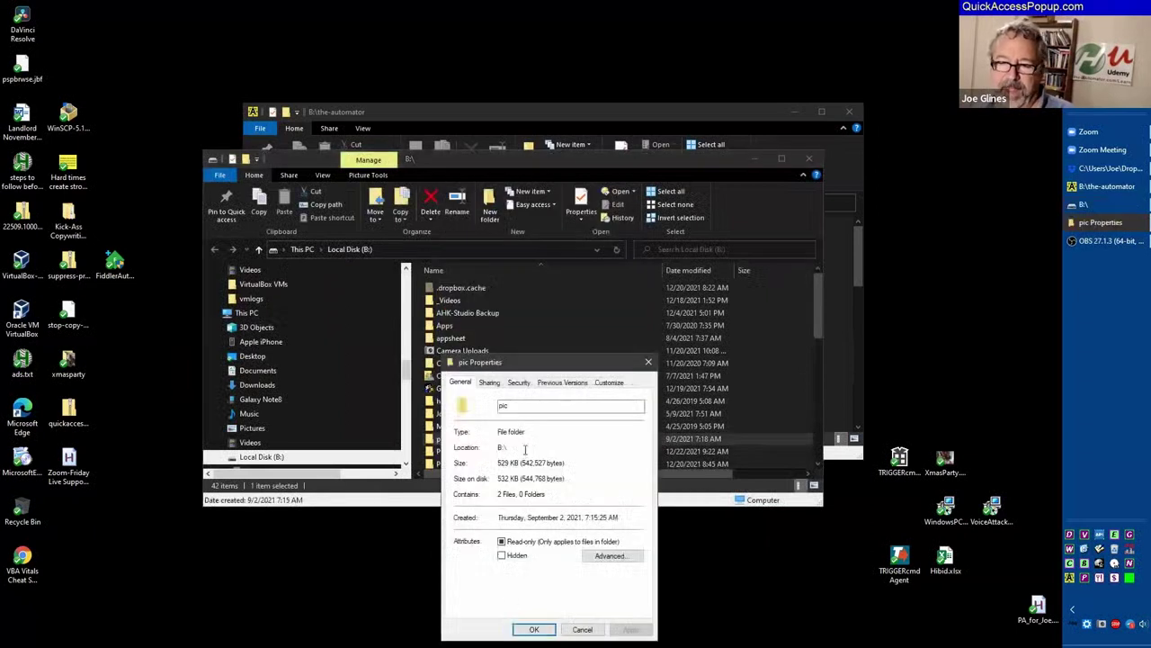
left_click(609, 383)
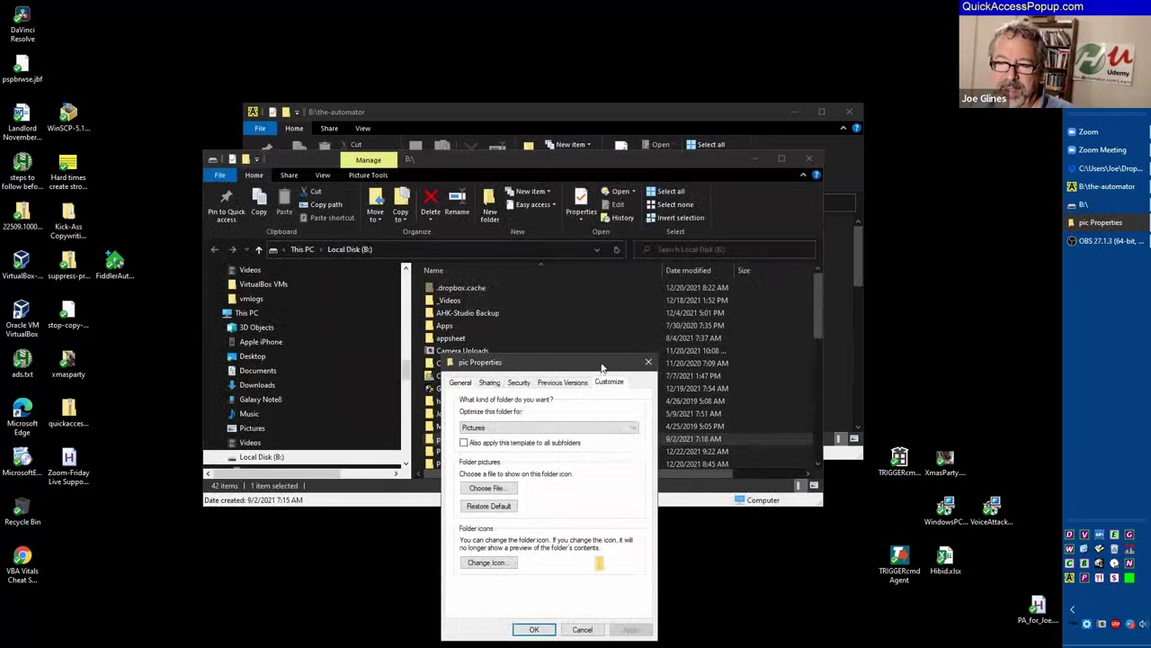
left_click(474, 357)
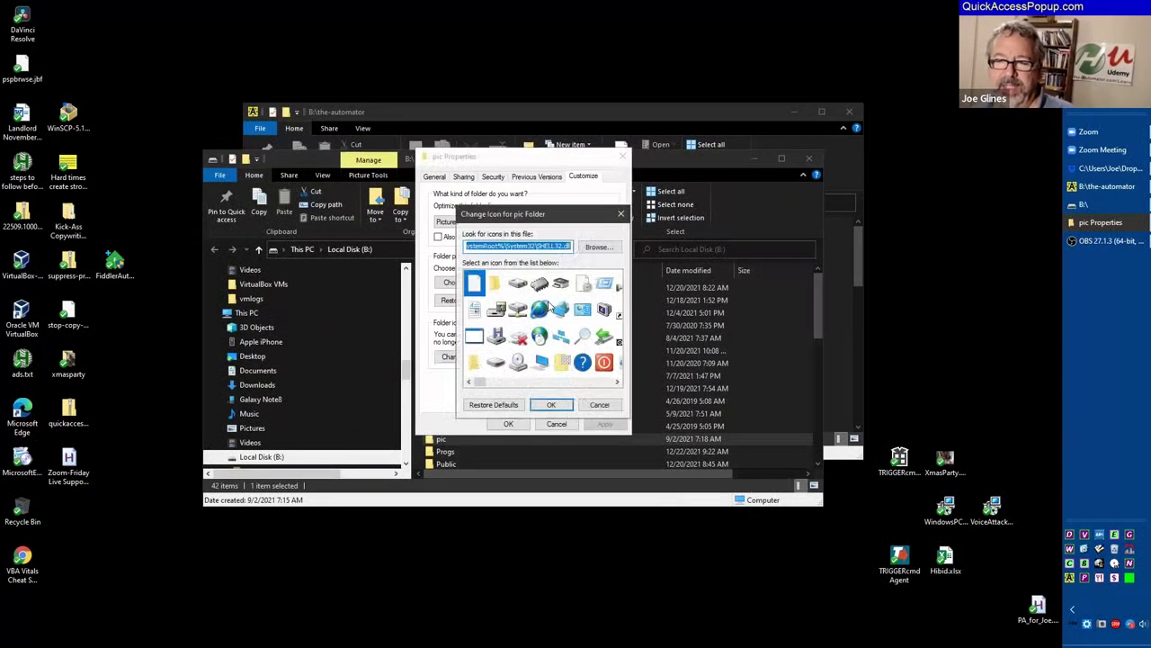
type("p.ico")
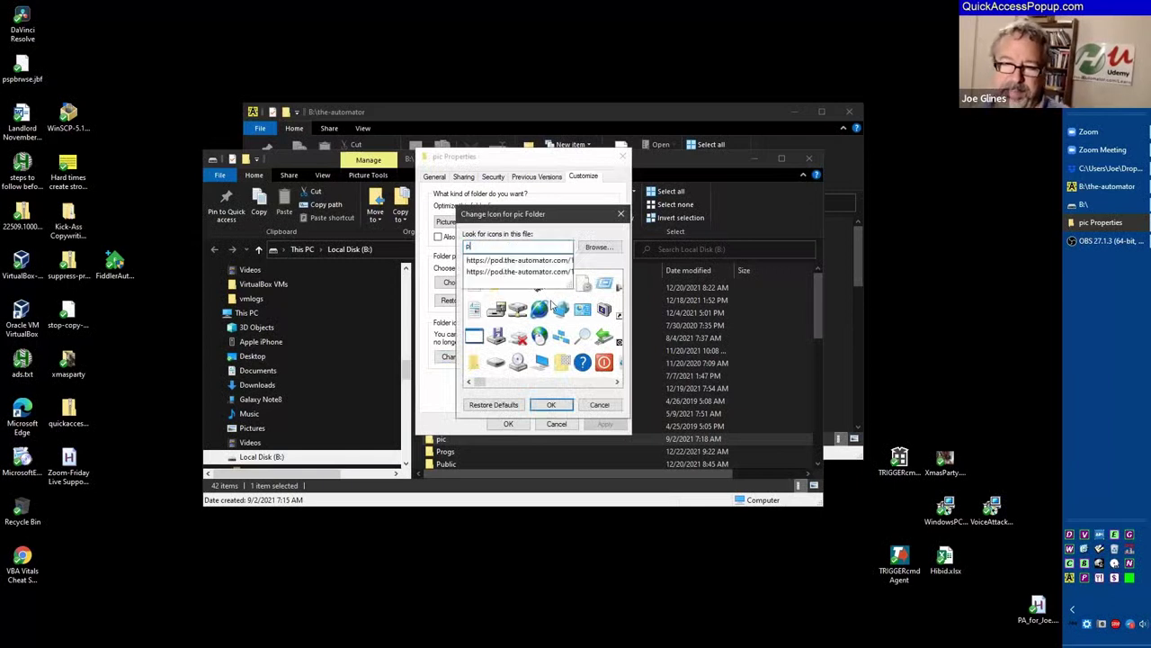
key("ctrl+a")
key("ctrl+v")
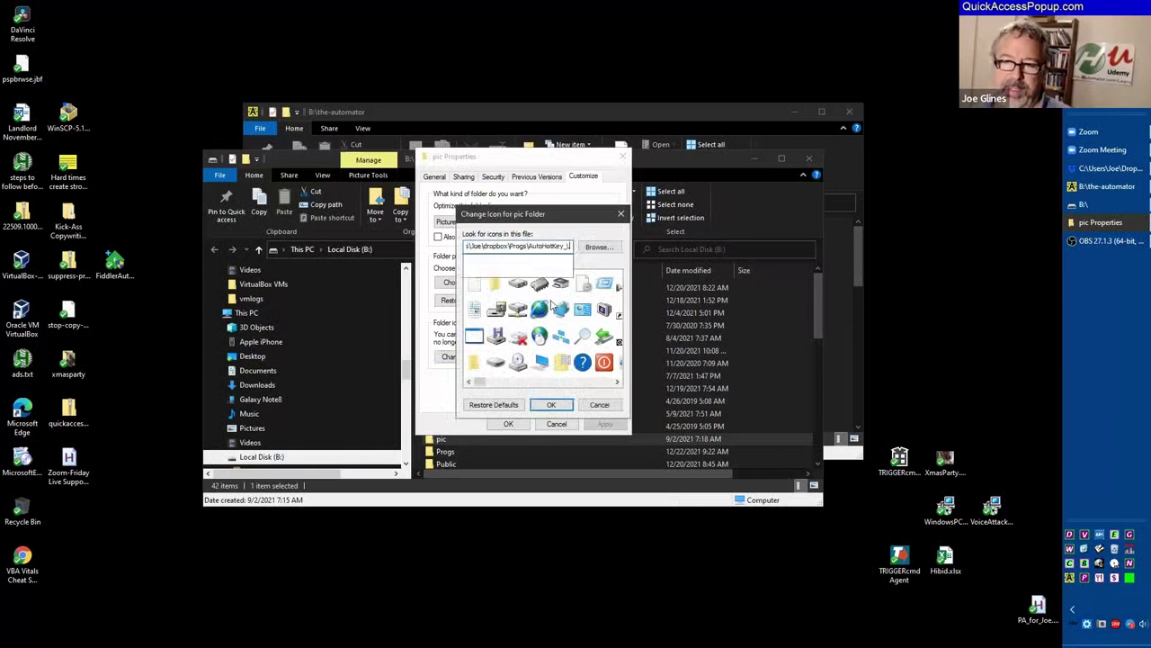
Step: Browse for an icon file and navigate into the Icons\Win folder
left_click(520, 260)
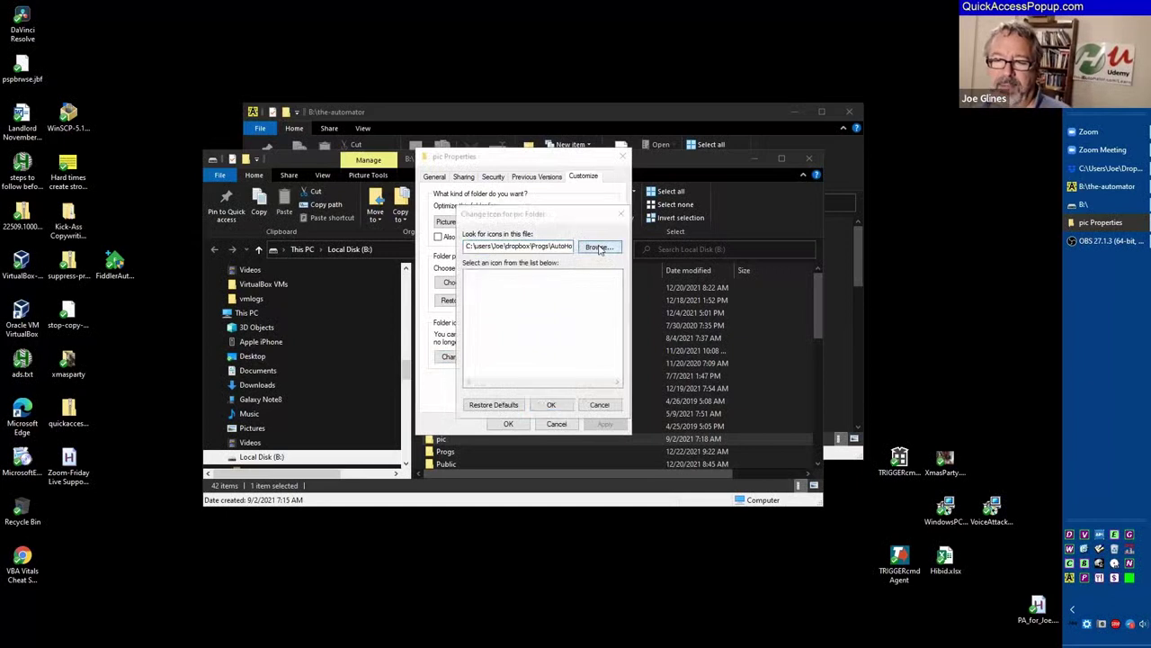
left_click(598, 247)
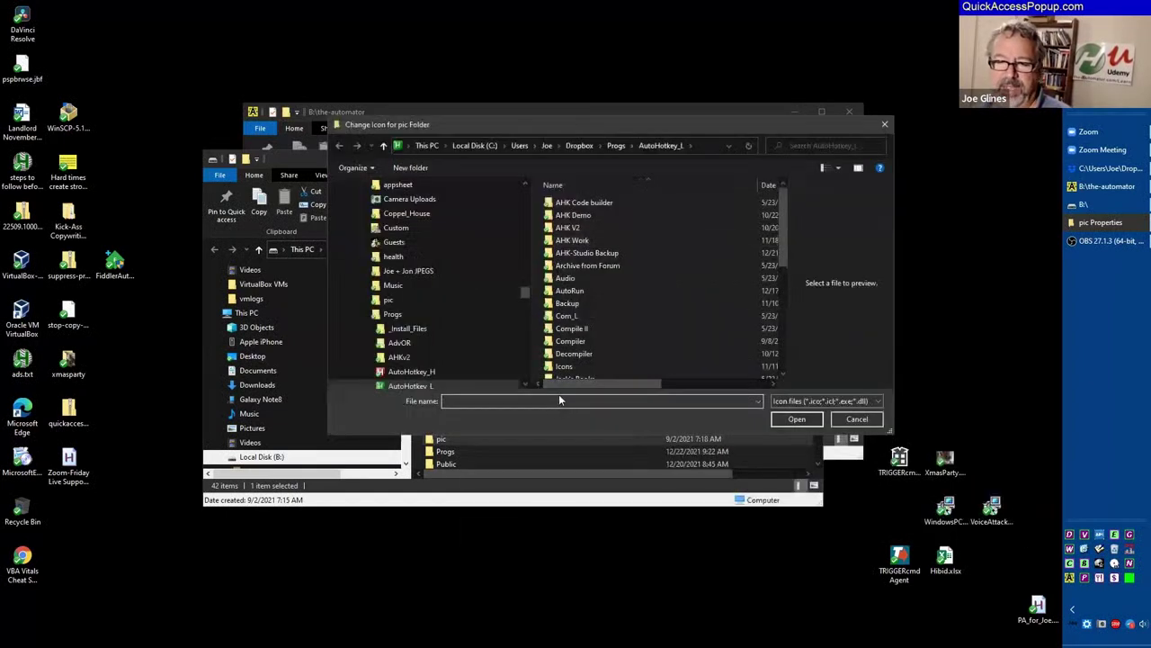
type("p.i")
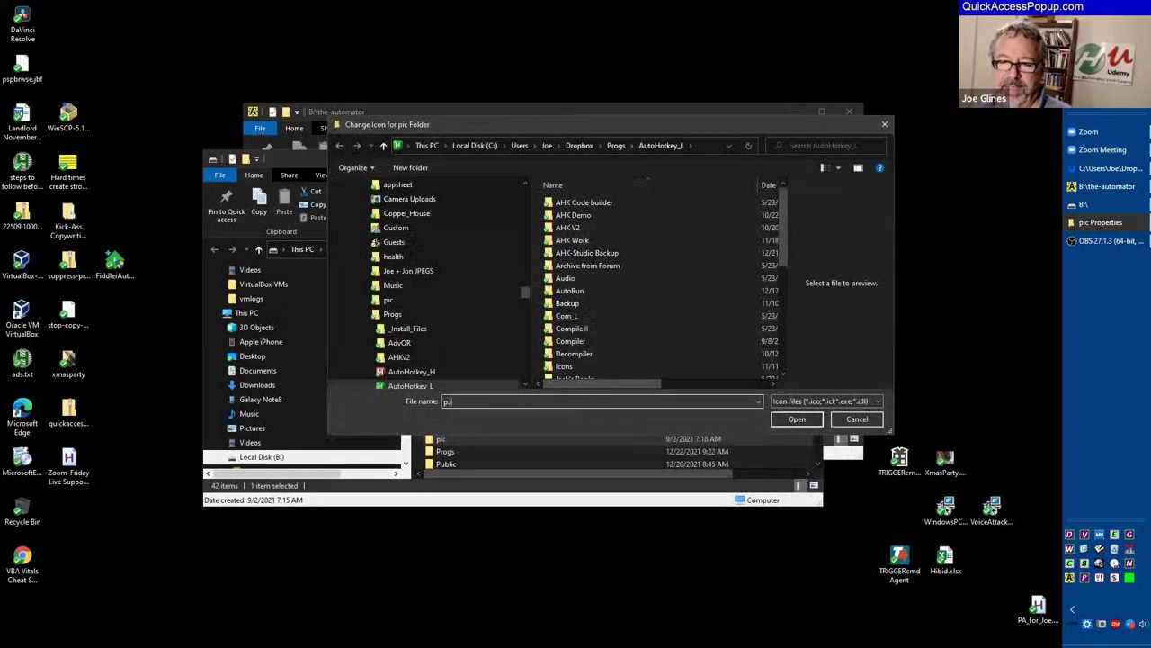
key("Return")
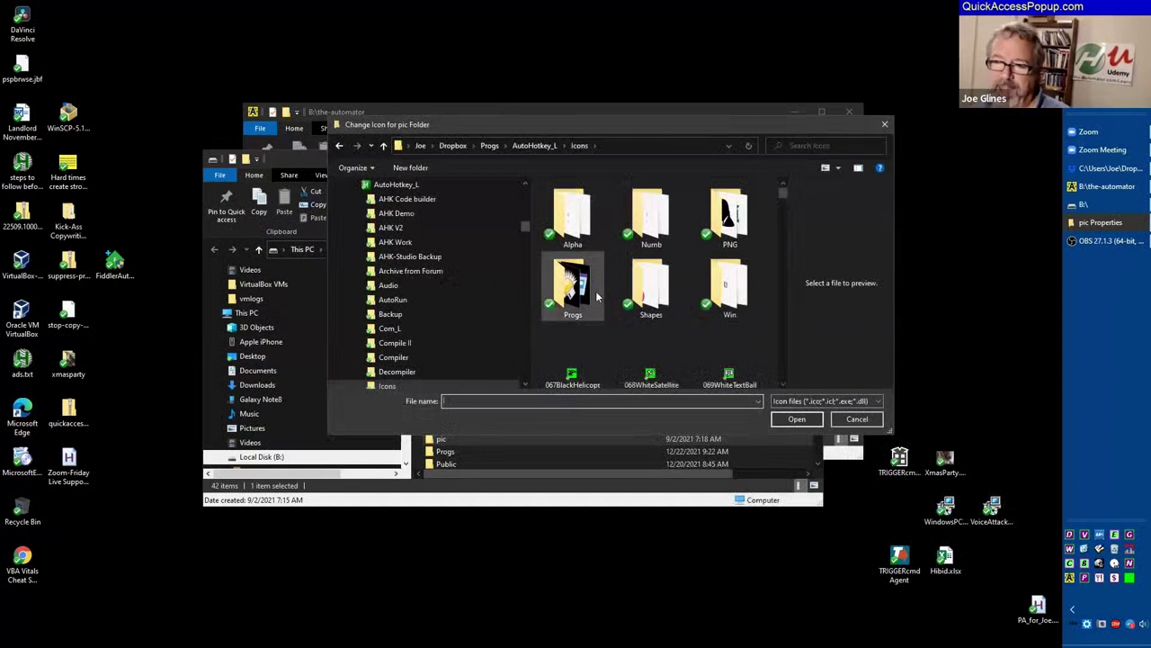
left_click(725, 296)
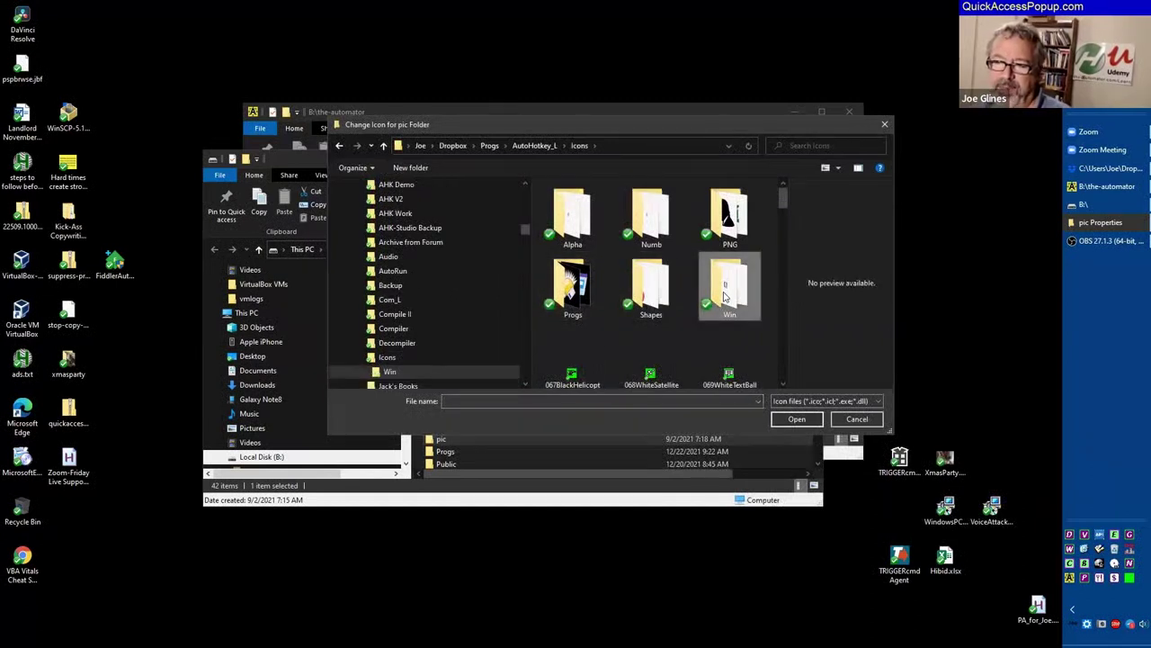
double_click(724, 297)
Step: Scroll down and select the camera icon file ico_shell32_dll0110.ico
scroll(714, 300, "down", 2)
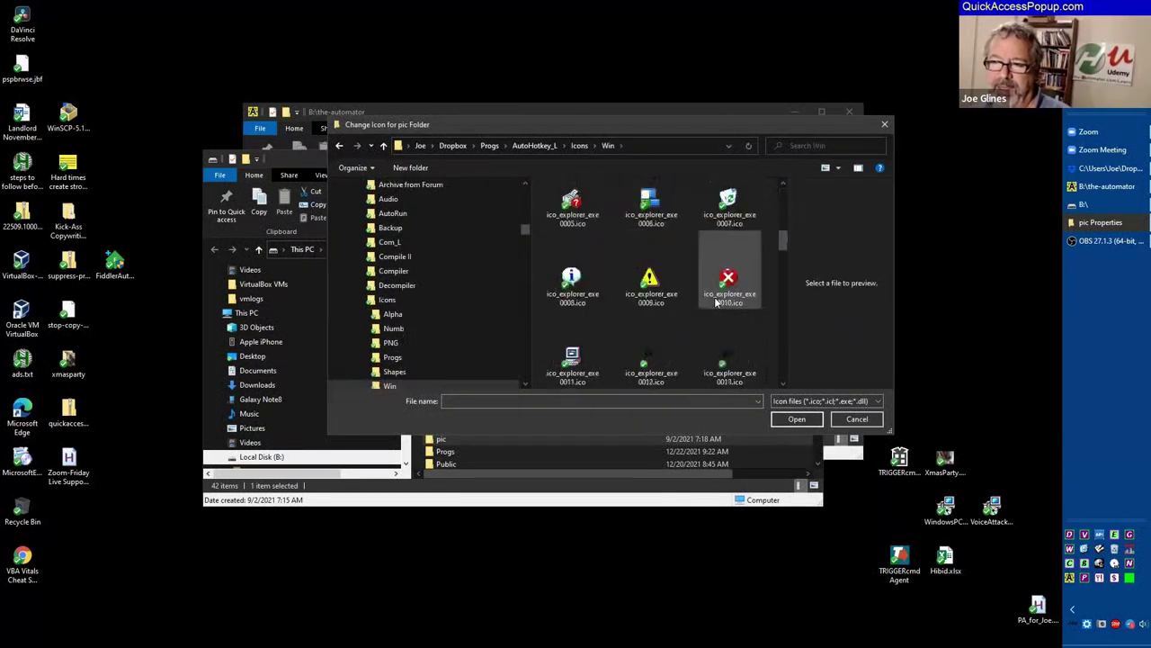
scroll(715, 302, "down", 2)
scroll(716, 302, "down", 2)
scroll(716, 302, "down", 2)
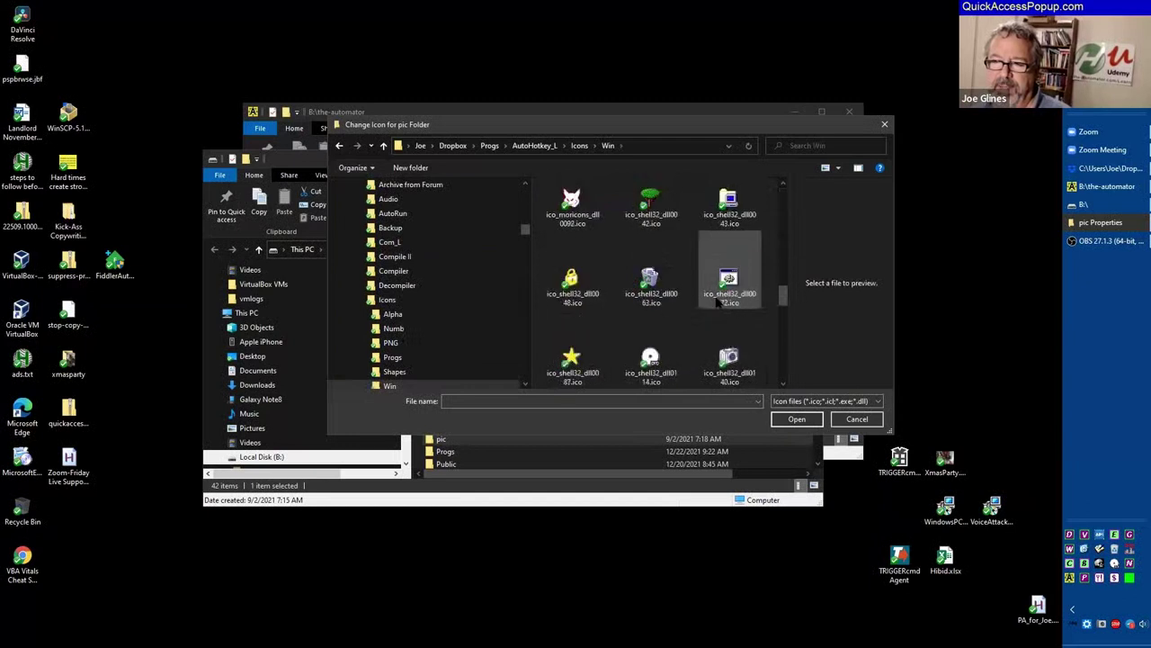
scroll(718, 303, "down", 1)
left_click(718, 302)
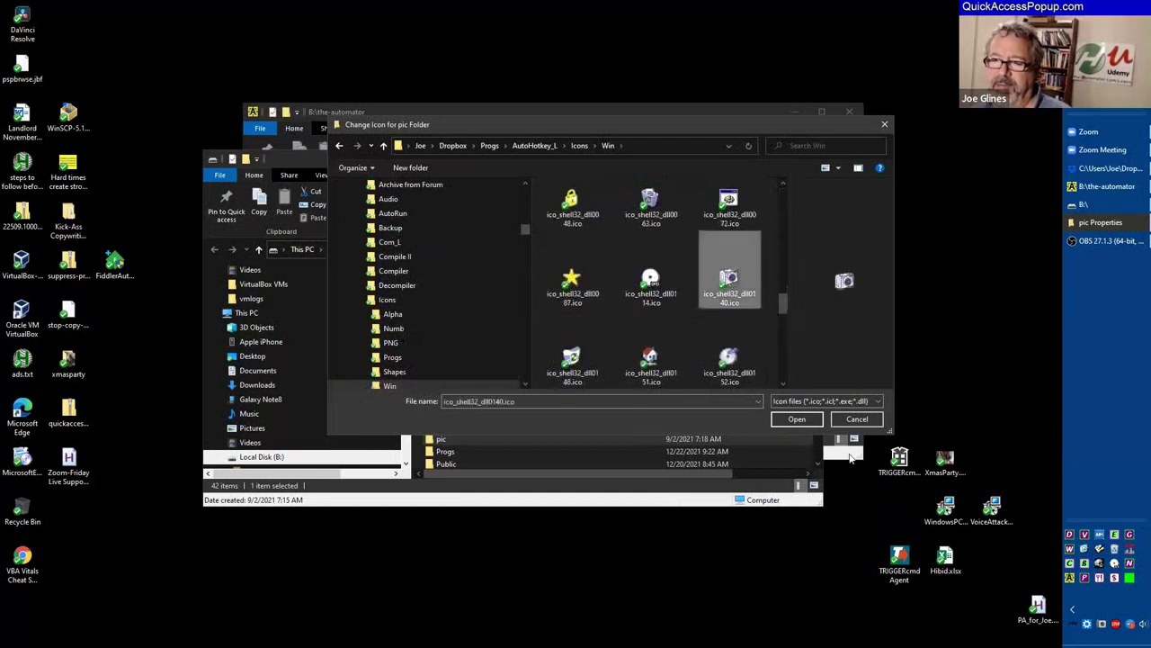
Step: Load the camera icon, then accept, apply and save it in pic Properties
left_click(804, 417)
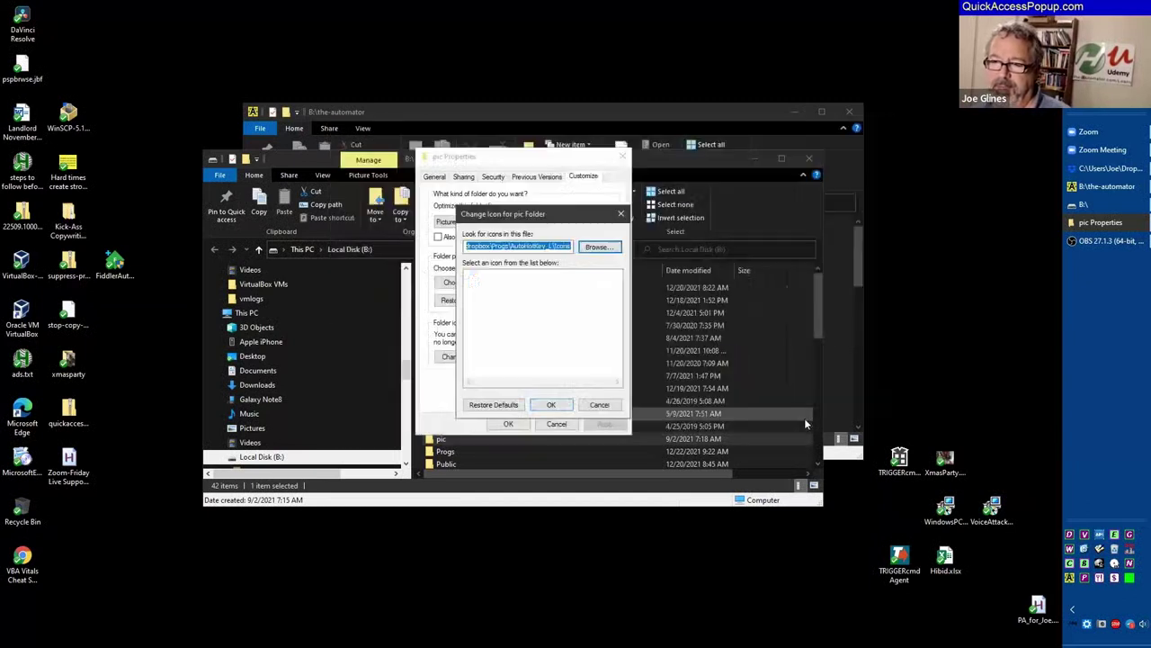
left_click(555, 405)
left_click(602, 424)
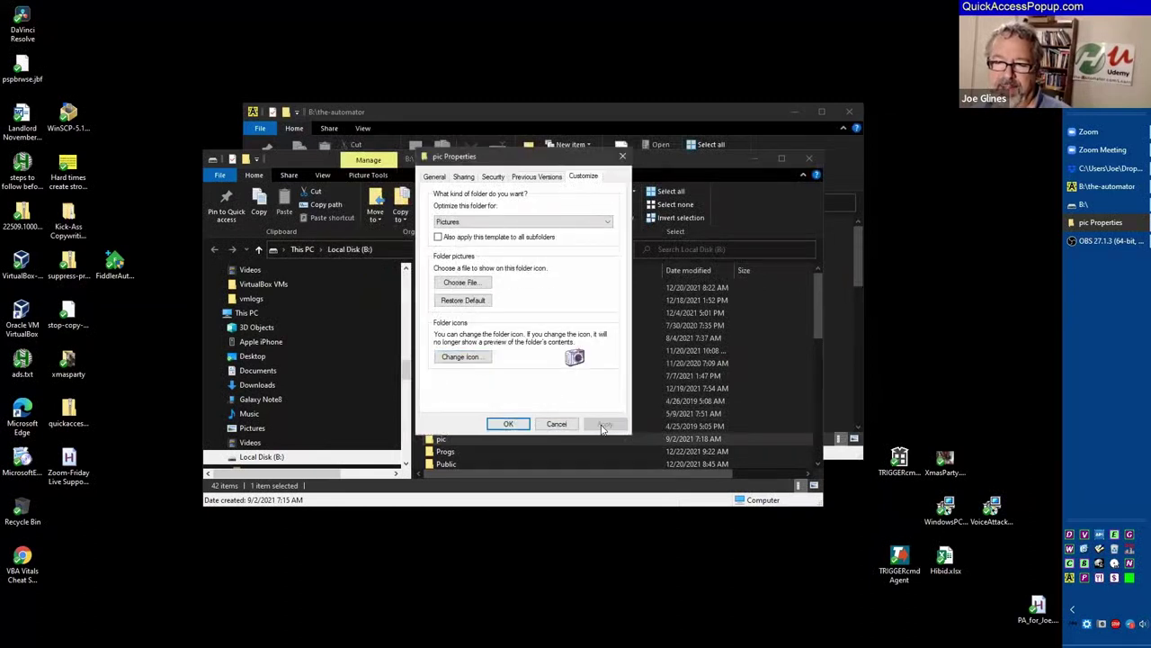
left_click(511, 424)
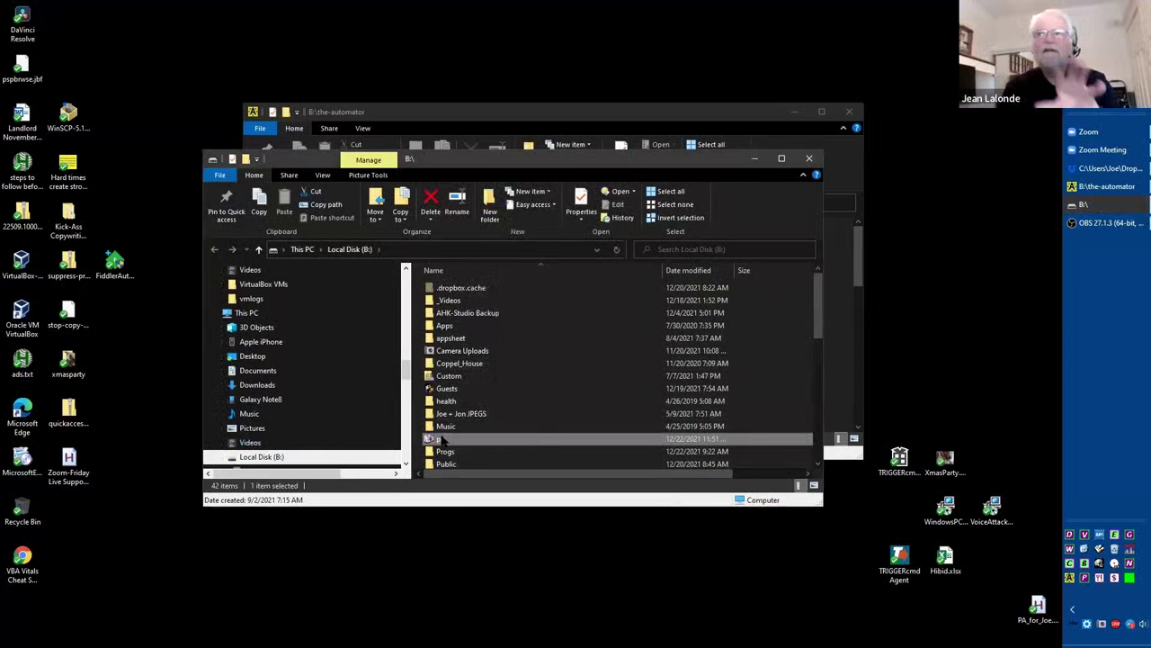
Step: Open the pic folder to see desktop.ini beside the two Mother's Day photos
double_click(487, 437)
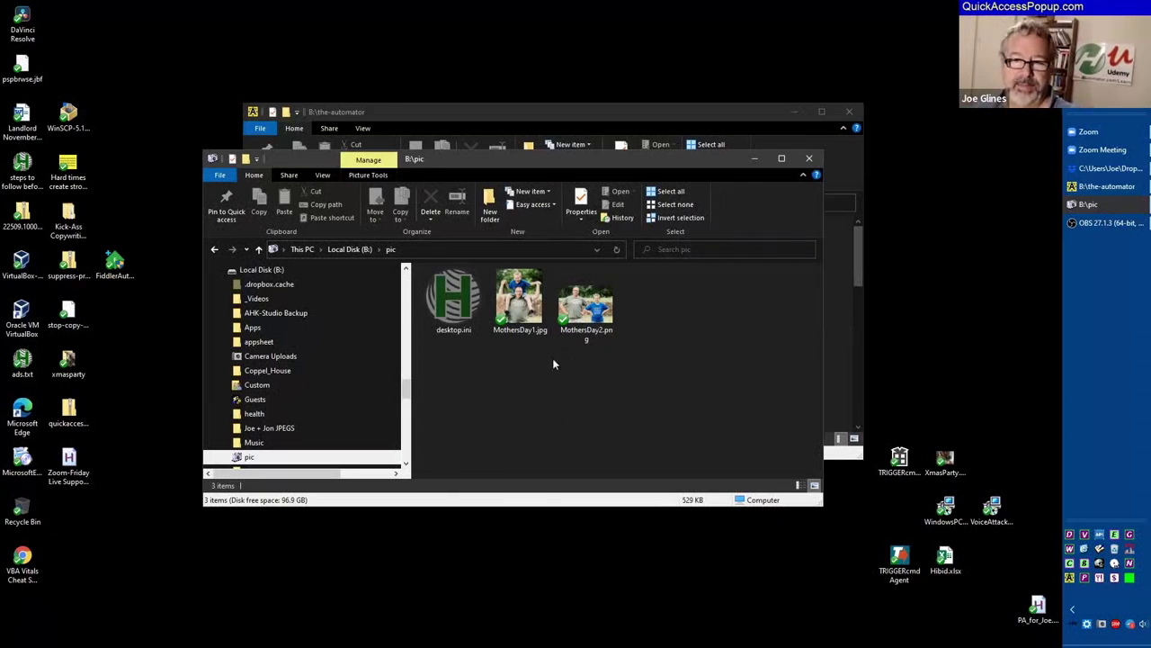
mouse_move(306, 378)
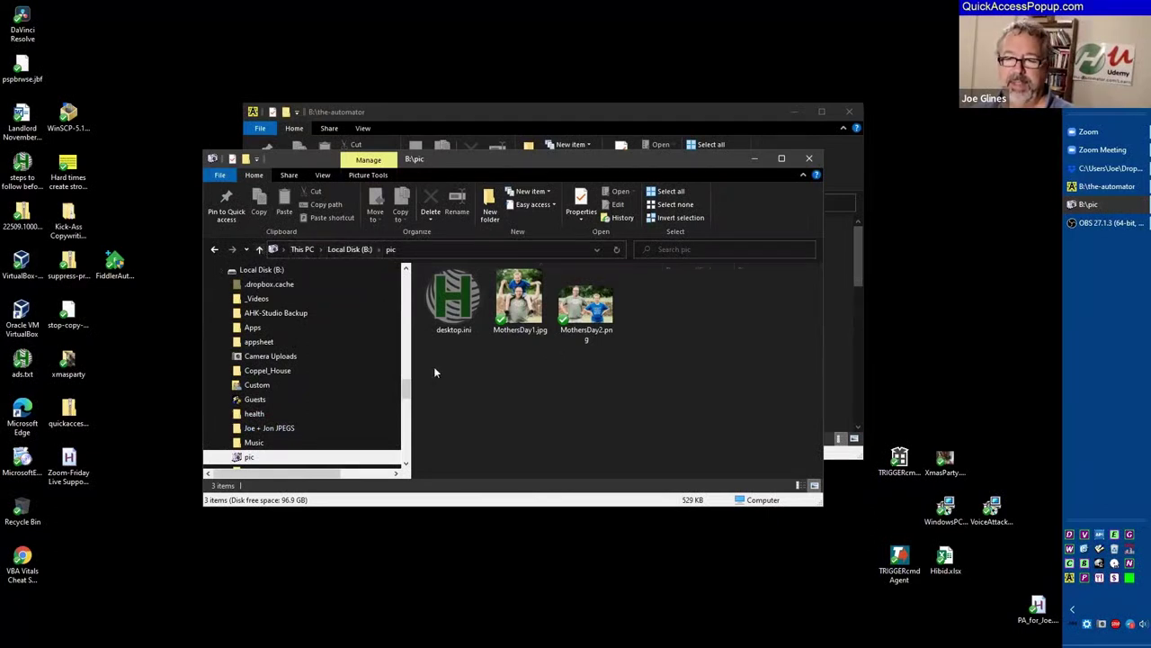
Step: Add the pic folder as the 'pic test' favorite, save the menu, and check it
key("alt+Up")
right_click(445, 438)
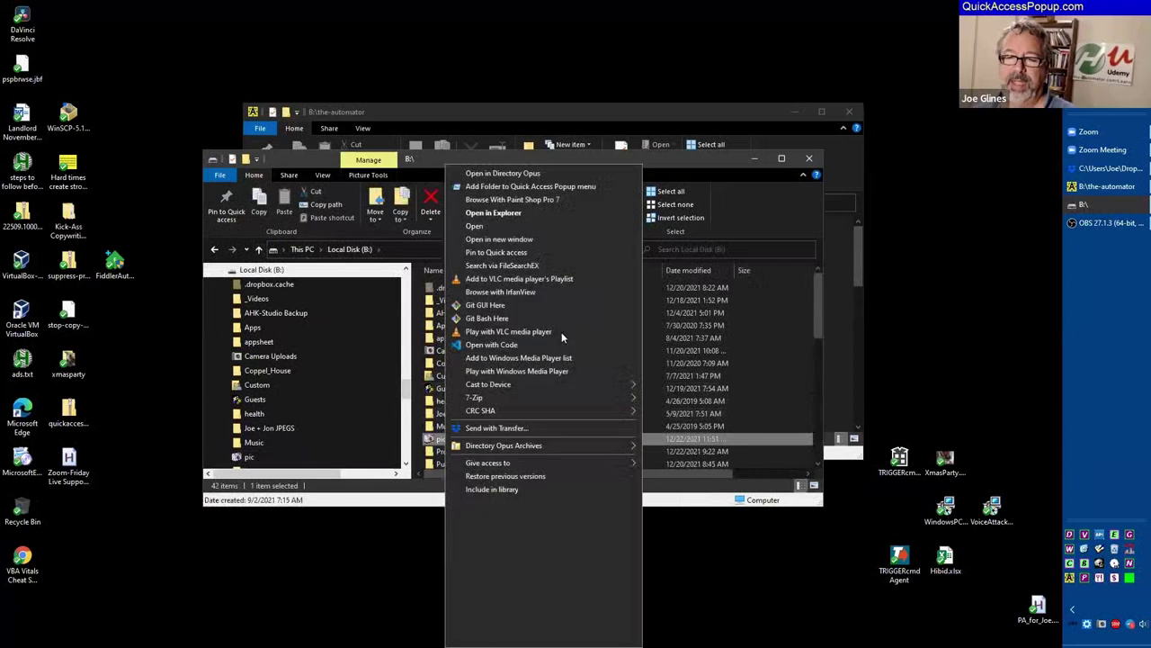
left_click(561, 186)
type("pic test")
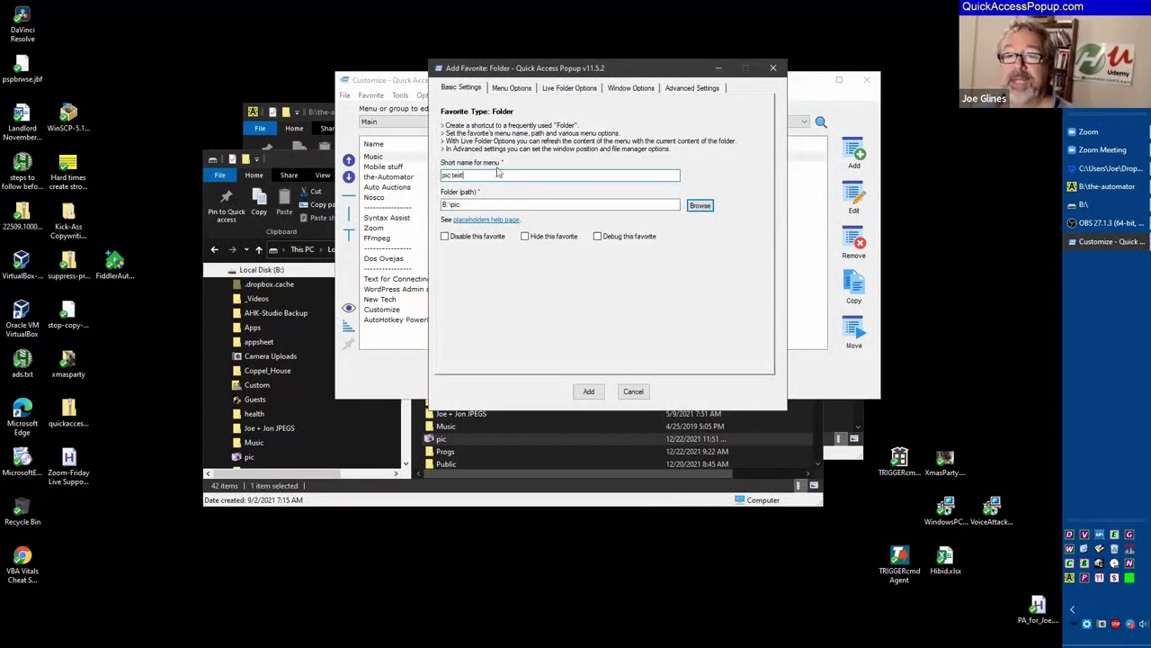
left_click(587, 392)
left_click(604, 373)
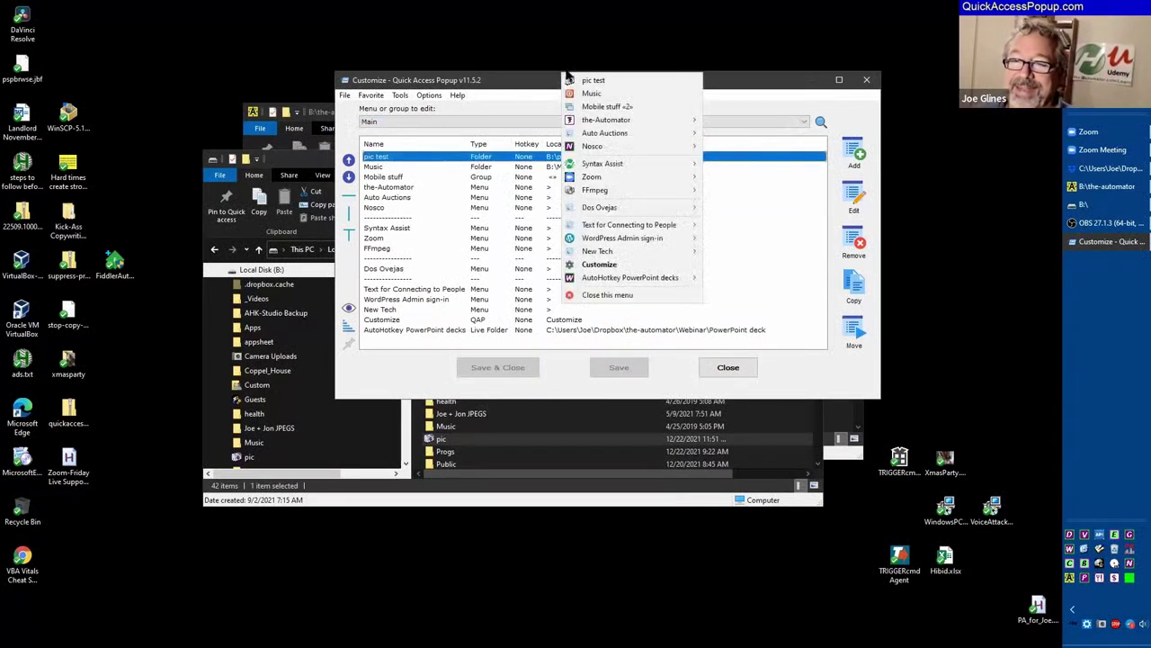
middle_click(567, 80)
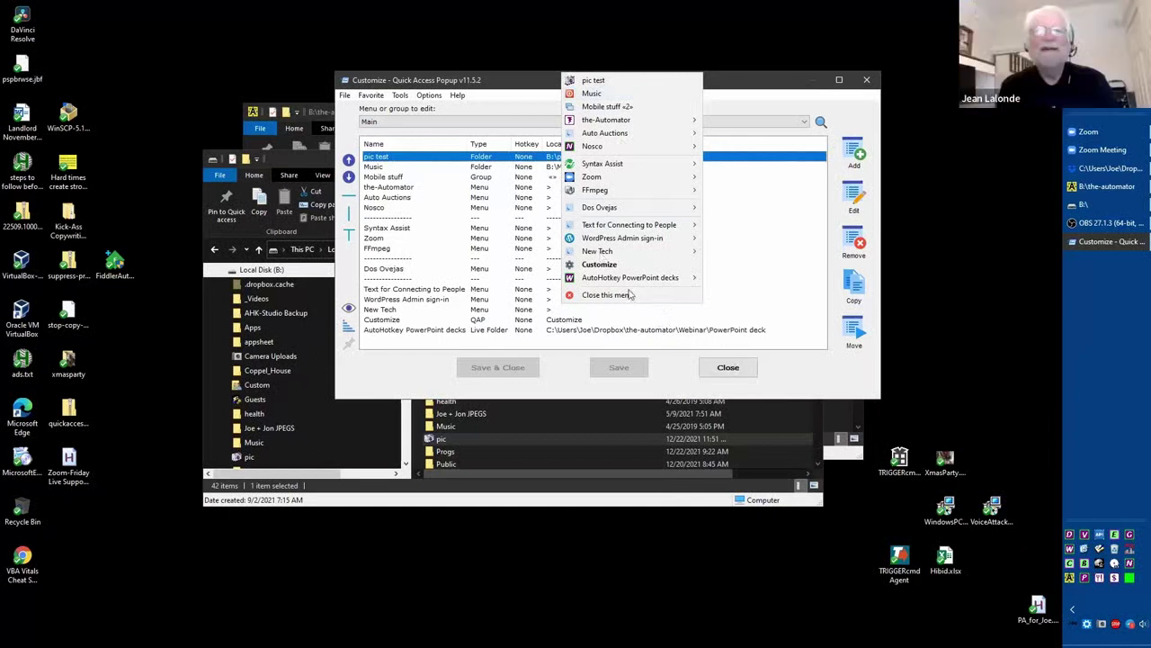
Step: Open the Quick Access Popup customization window, glancing at the pic test settings unchanged
left_click(635, 393)
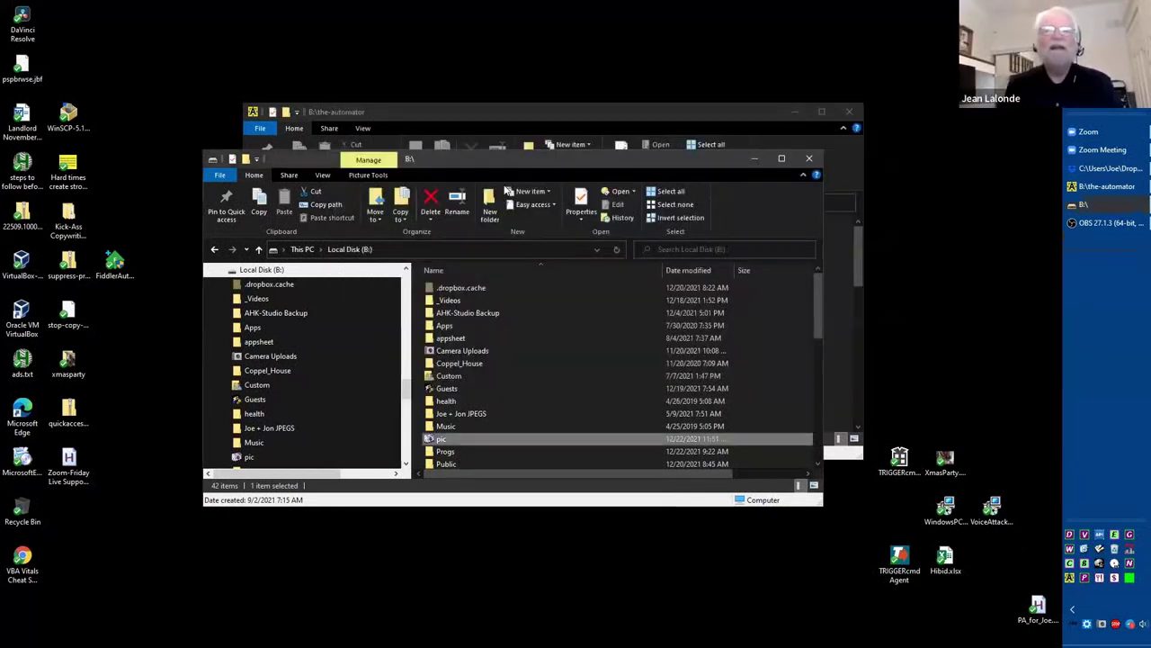
middle_click(506, 191)
key("Return")
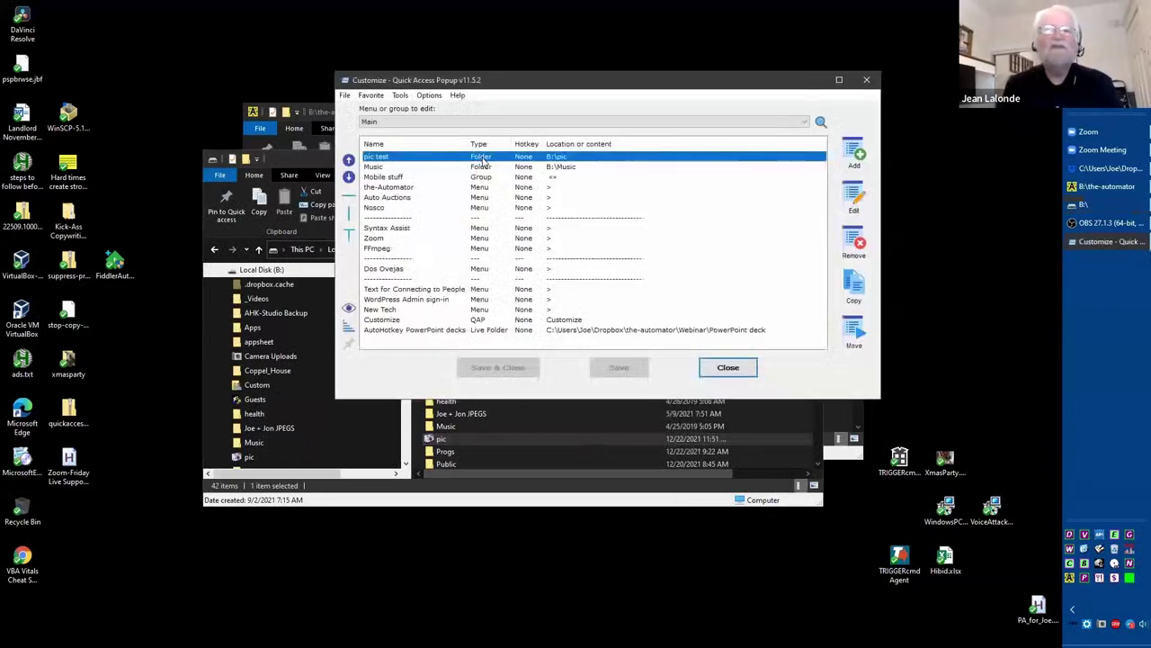
double_click(483, 160)
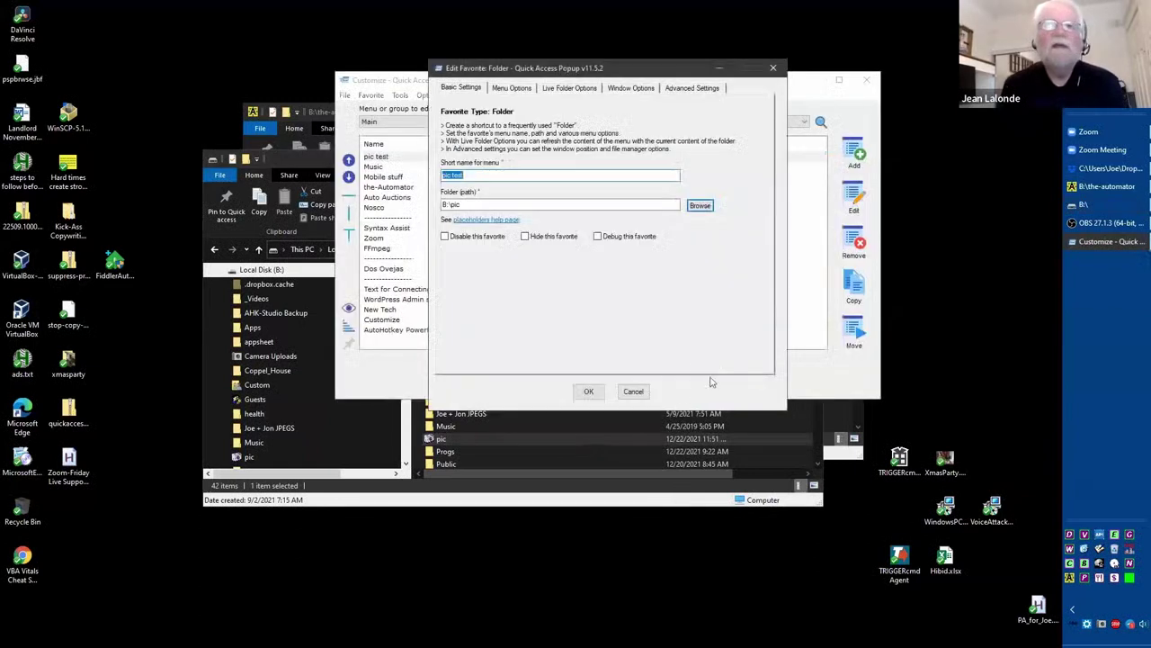
left_click(646, 391)
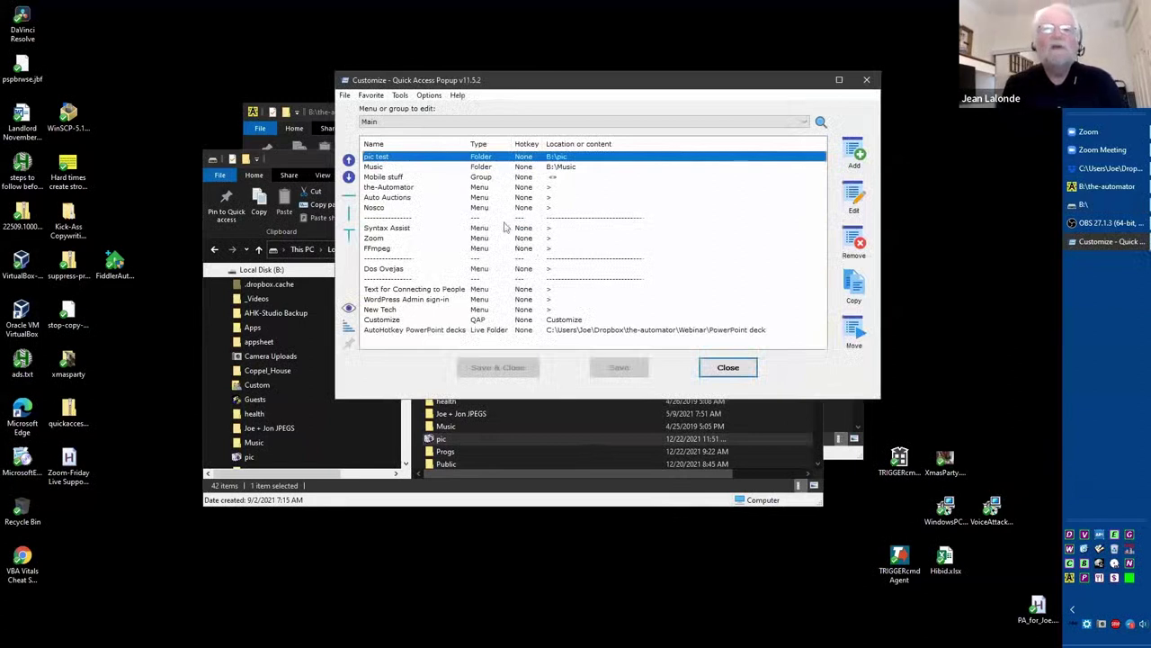
Step: Edit the Music favorite, set its icon as the Windows folder icon, and save
left_click(387, 168)
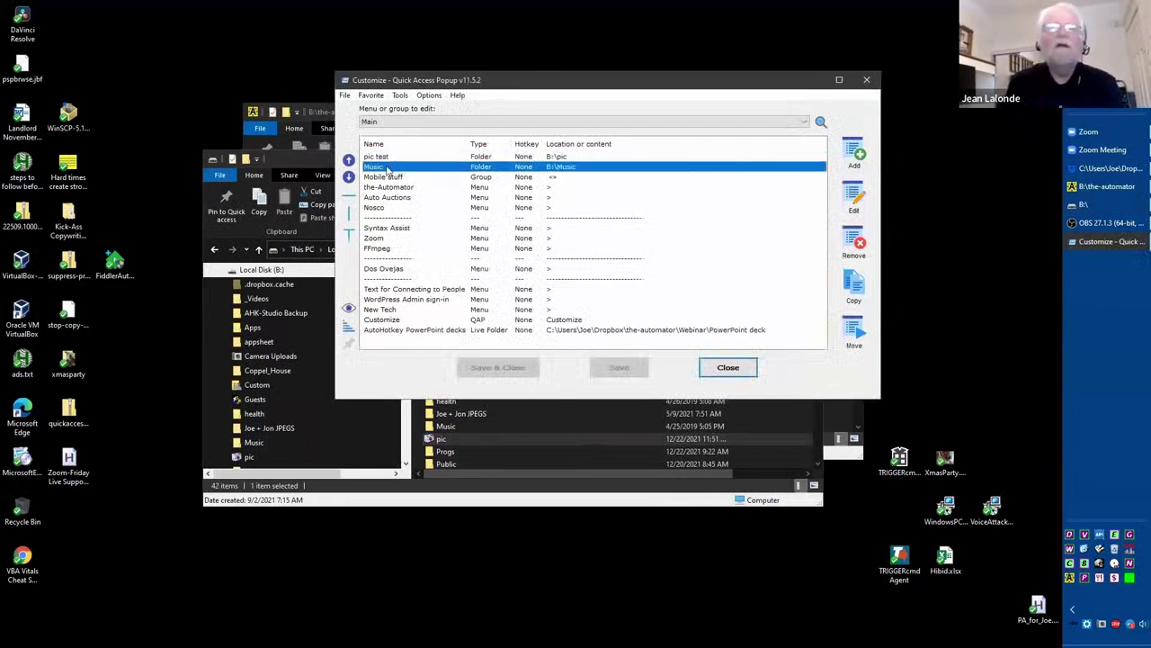
right_click(387, 168)
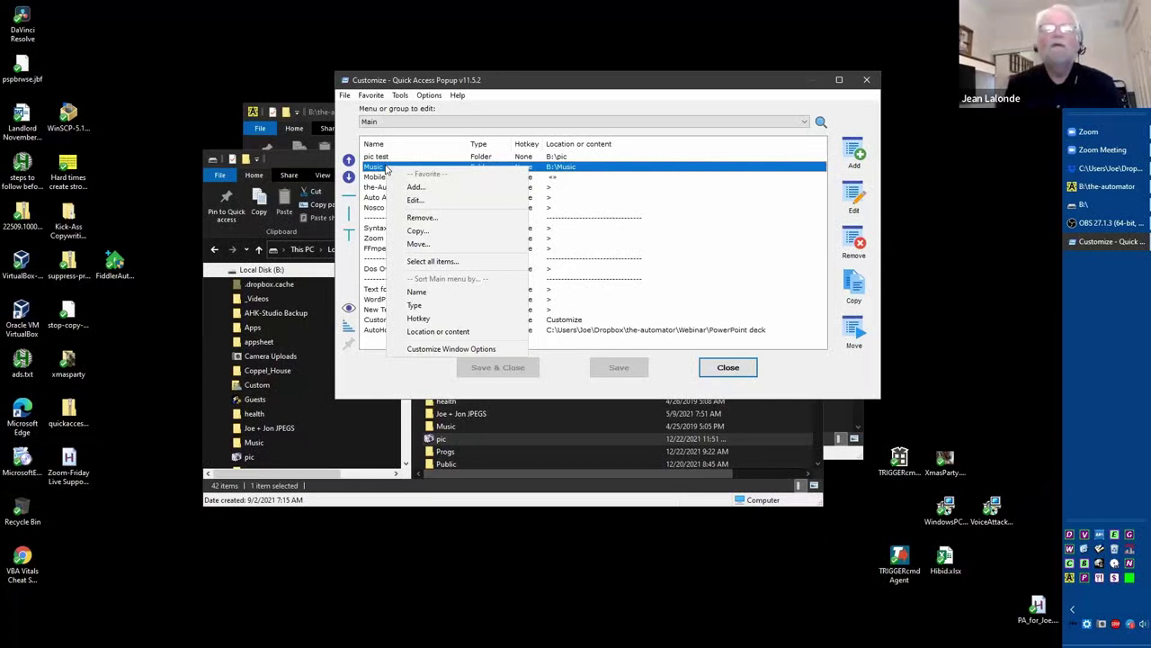
left_click(421, 199)
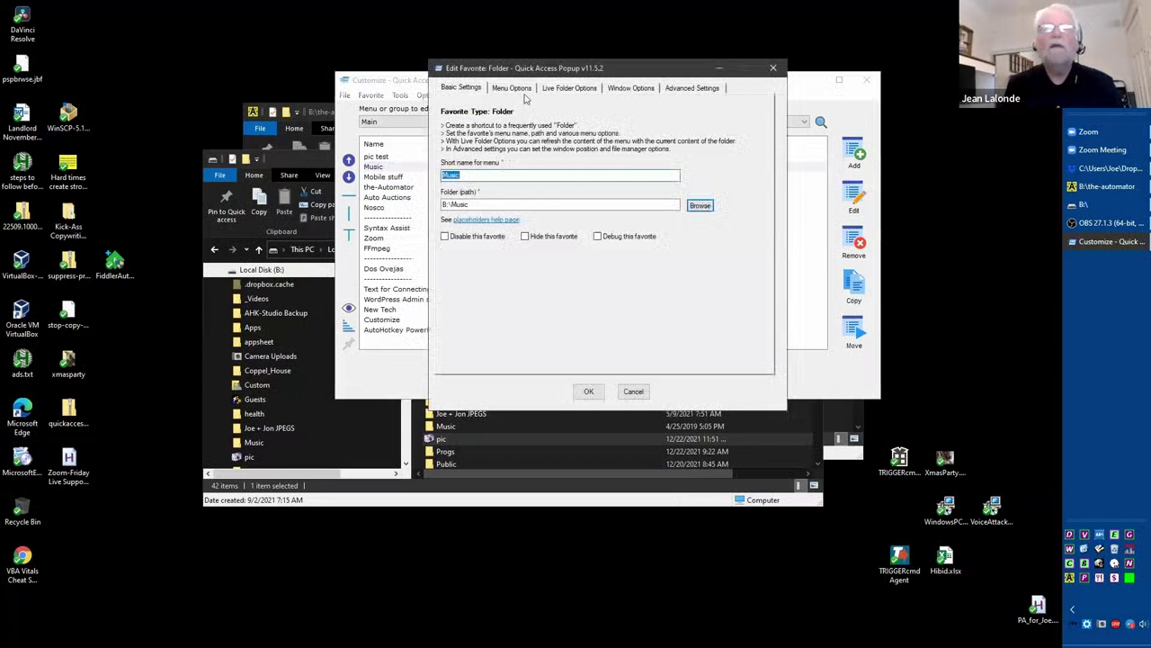
left_click(525, 92)
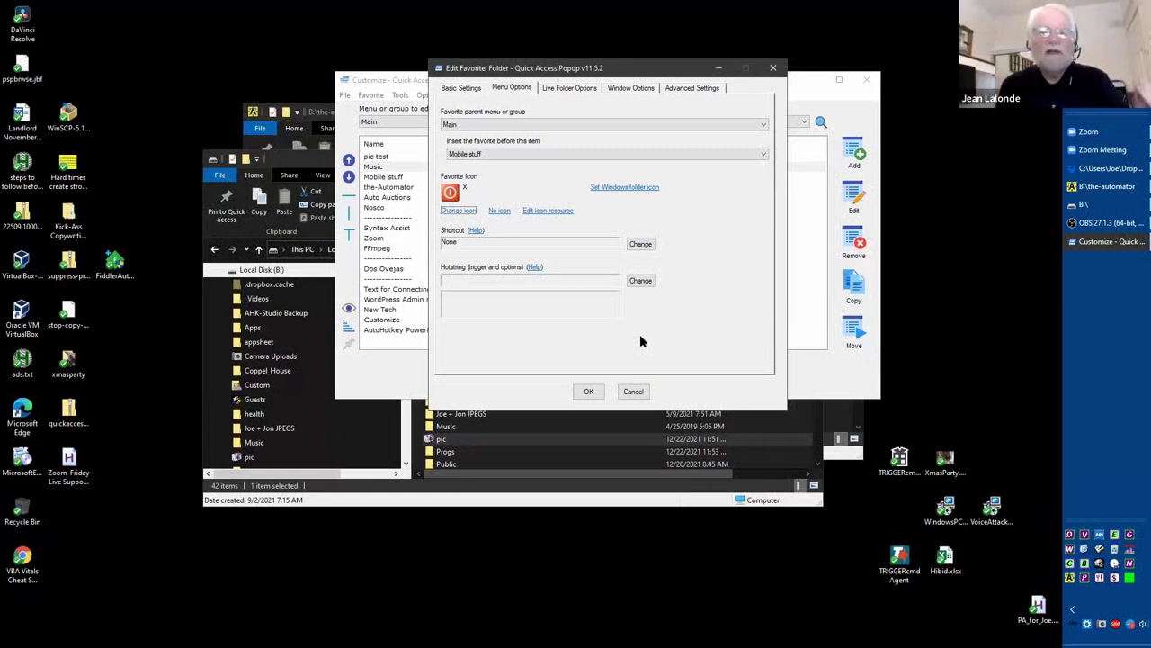
left_click(644, 188)
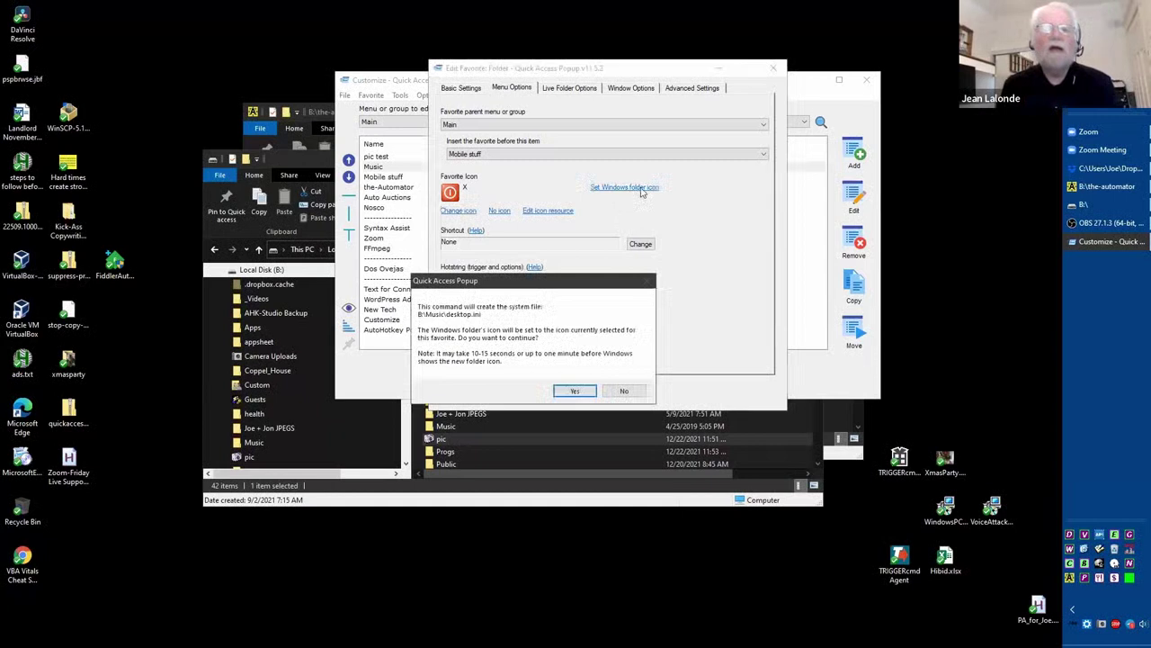
left_click(575, 391)
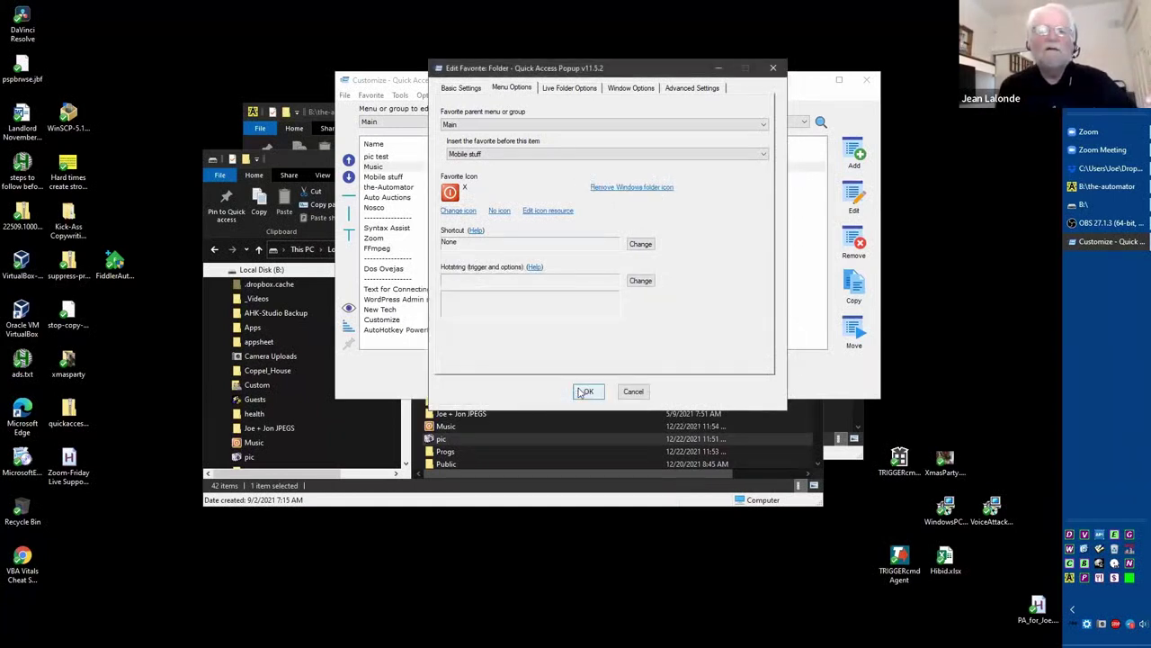
left_click(585, 392)
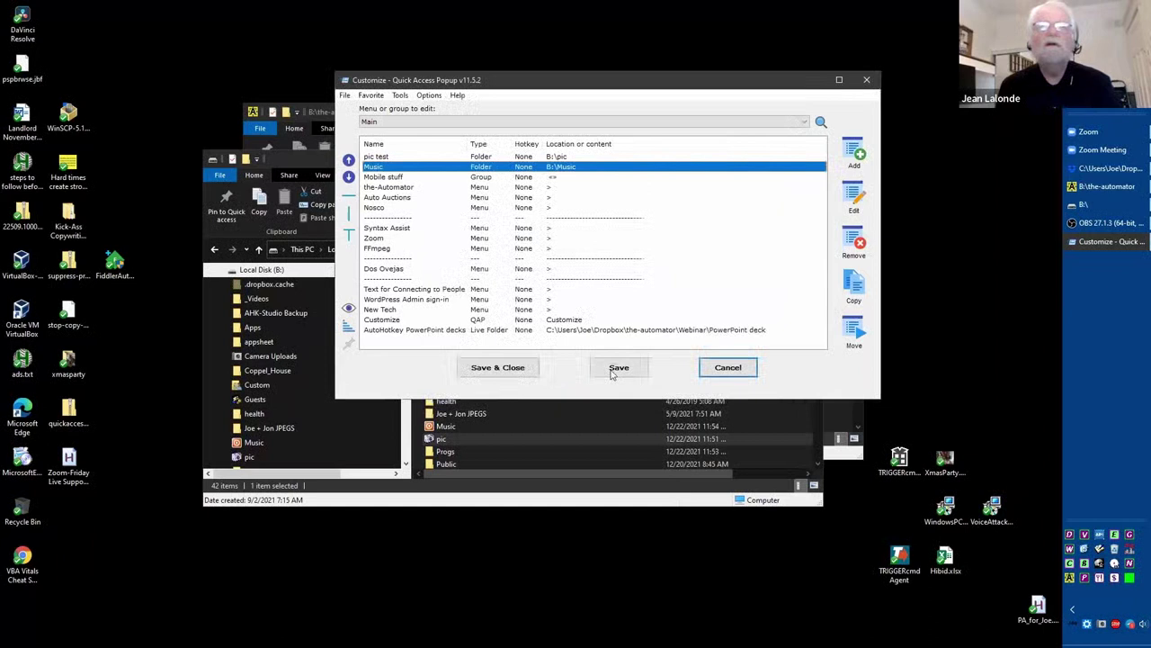
Step: Close the Customize window and open B:\Music, now containing desktop.ini beside its subfolders
left_click(727, 369)
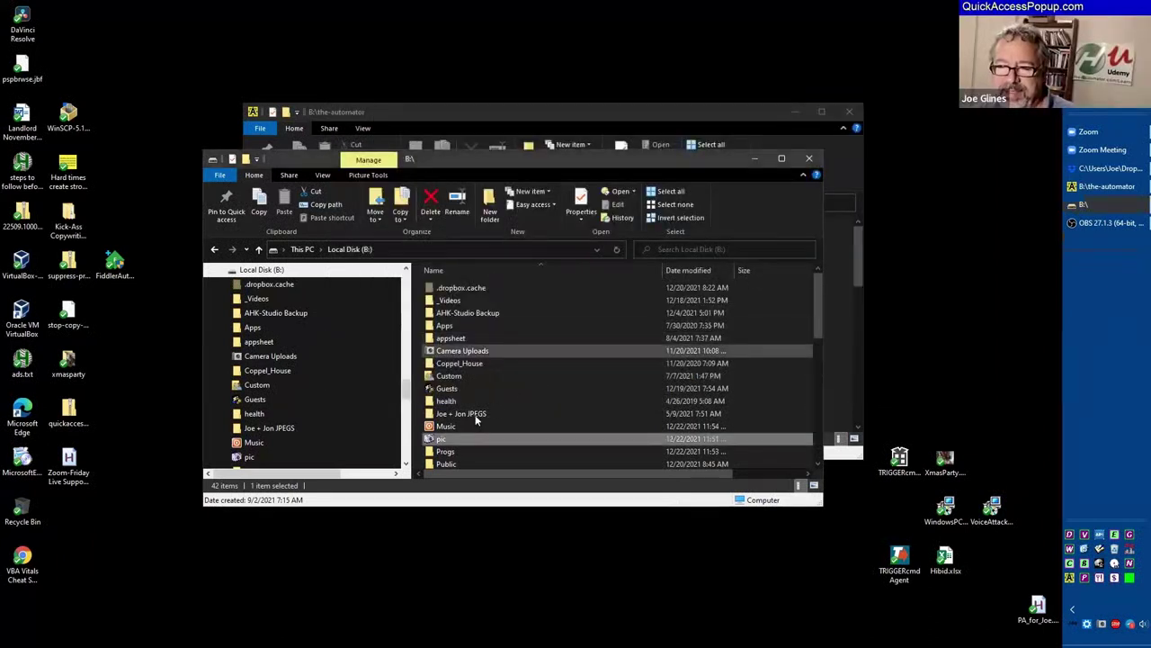
left_click(467, 426)
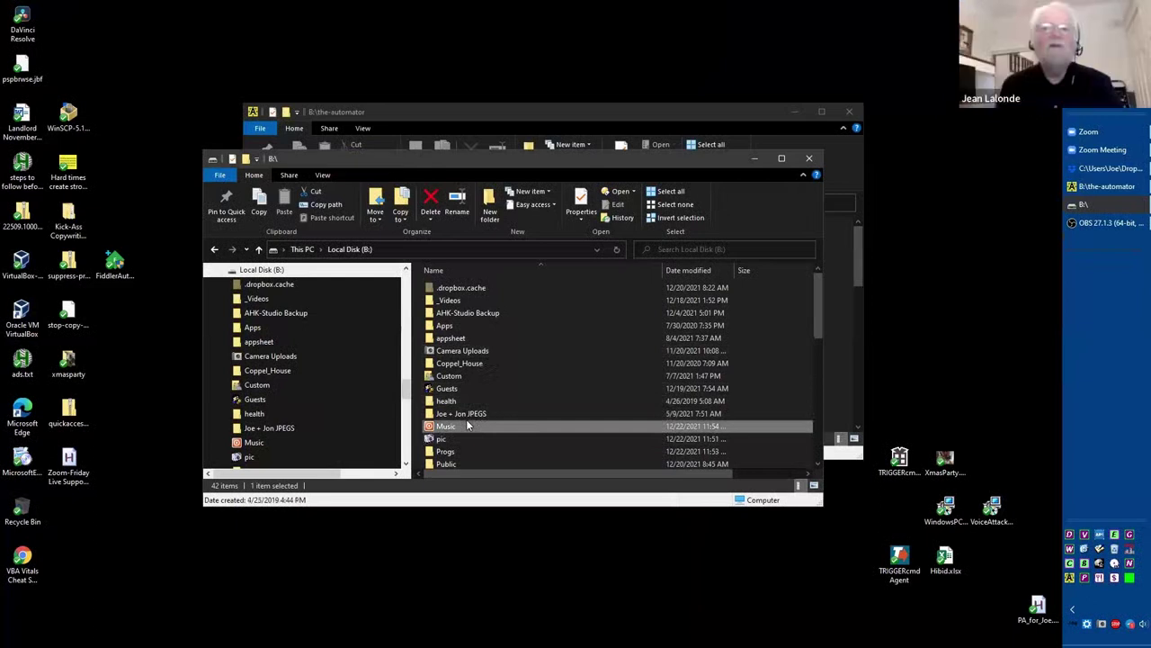
double_click(466, 426)
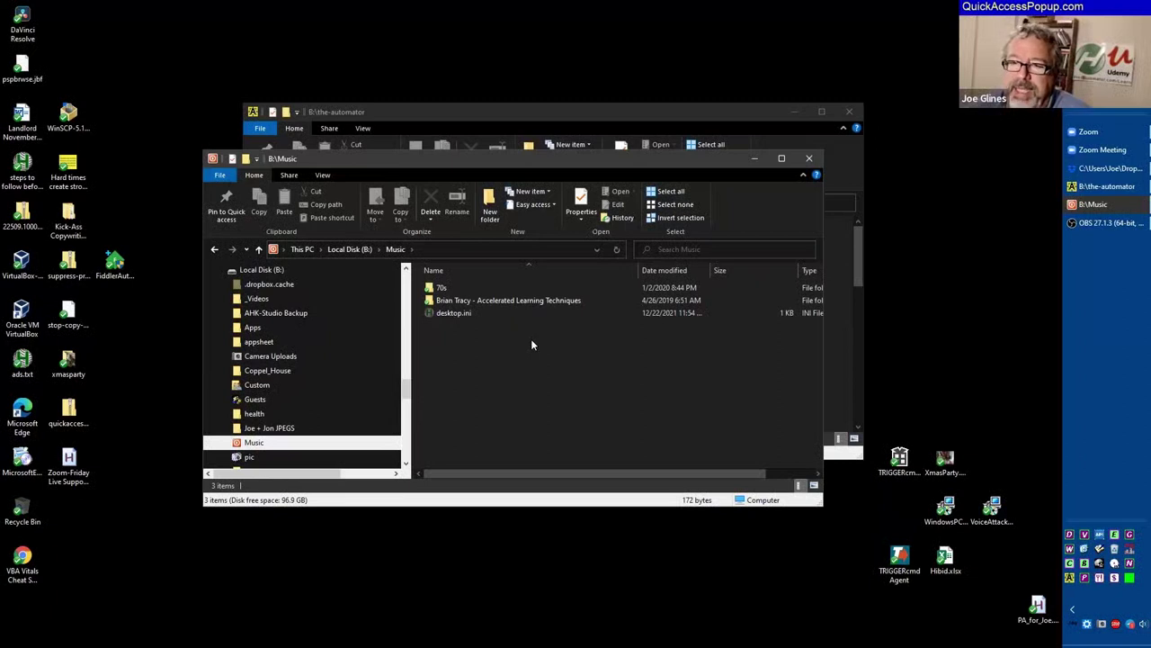
Step: Show and dismiss the favorites menu, then close the B:\Music window
middle_click(461, 184)
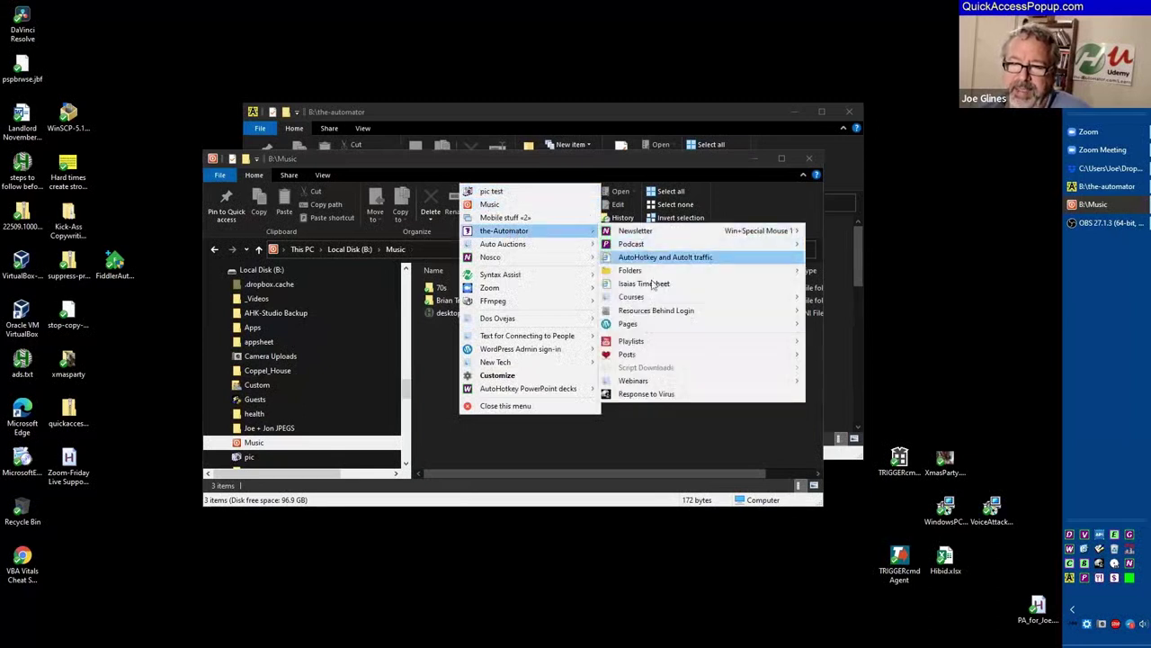
mouse_move(504, 231)
mouse_move(631, 244)
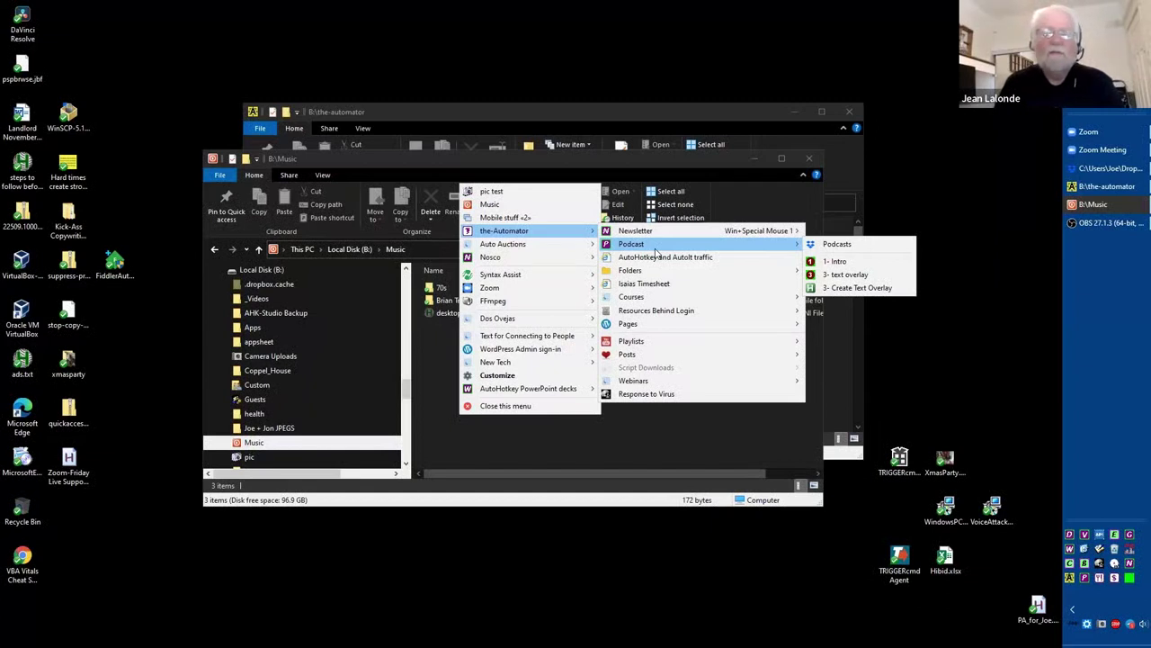
left_click(1070, 304)
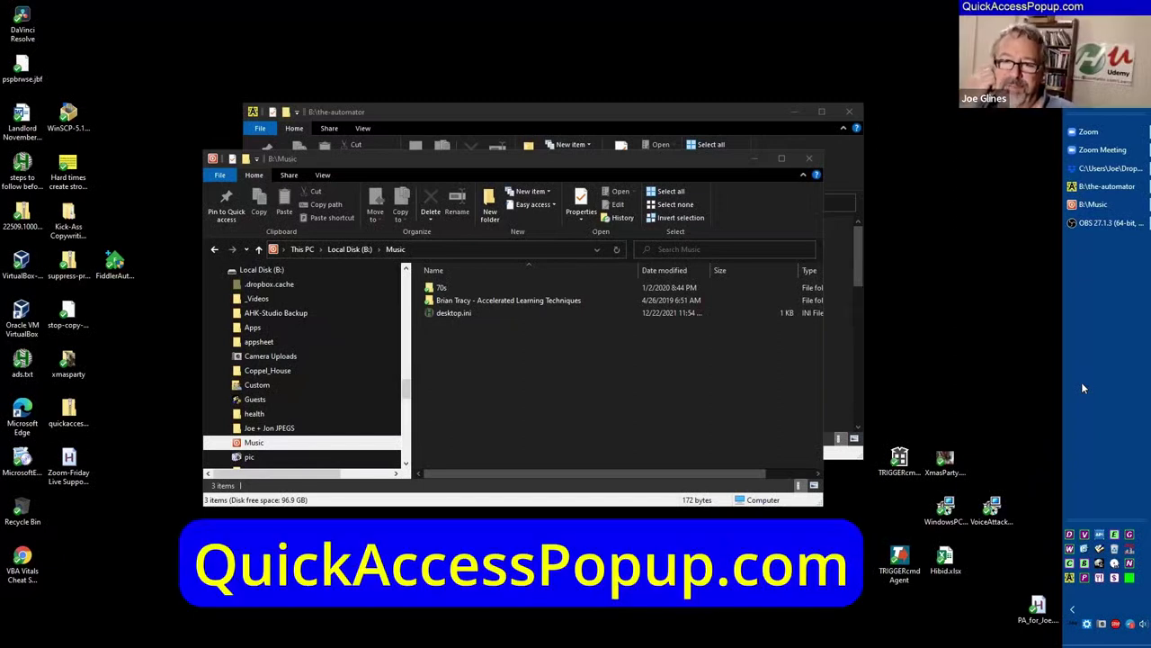
left_click(812, 161)
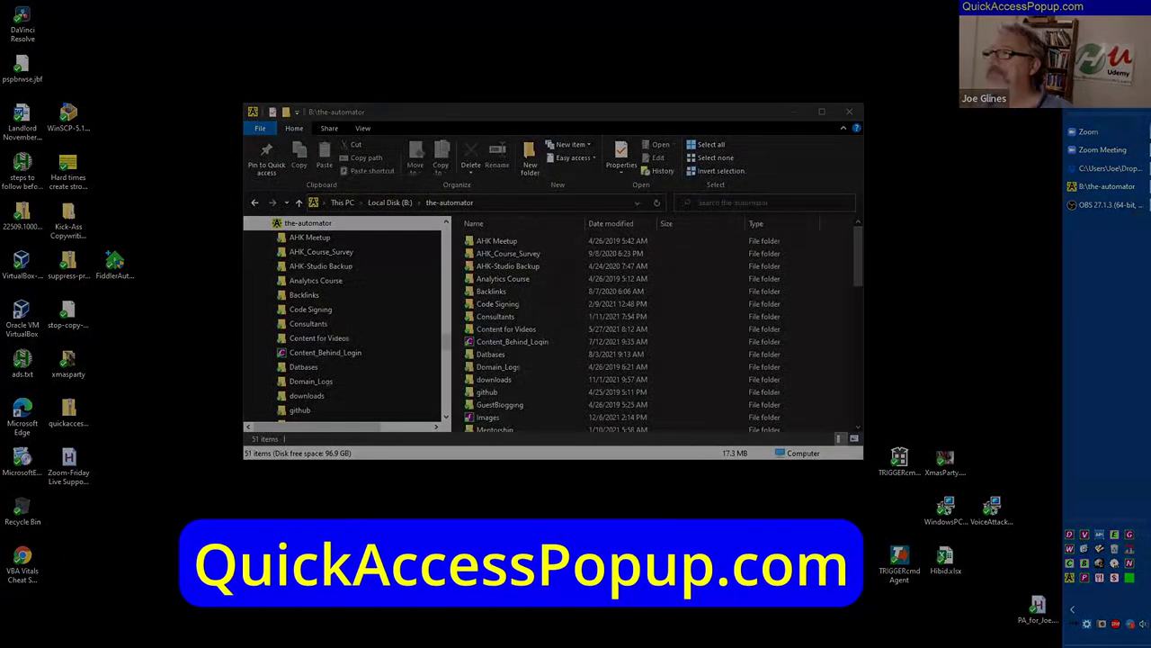